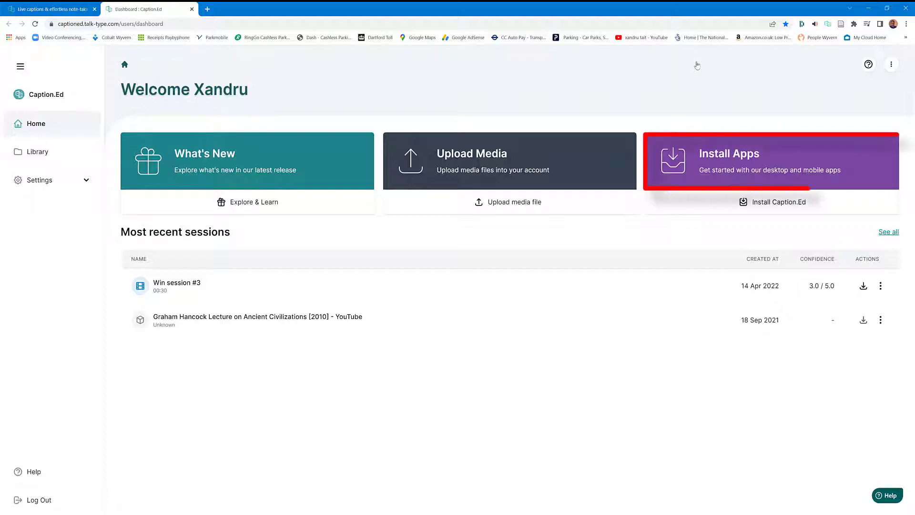
Go to Settings > Apps to see the desktop, mobile and browser extension downloads
left_click(768, 207)
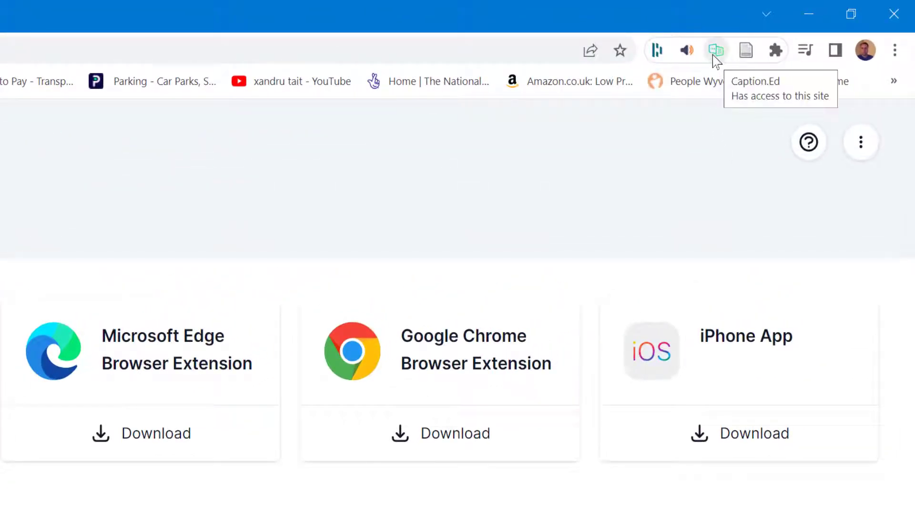
In the extension panel, keep British English as subject and set caption text size to 32px
left_click(713, 56)
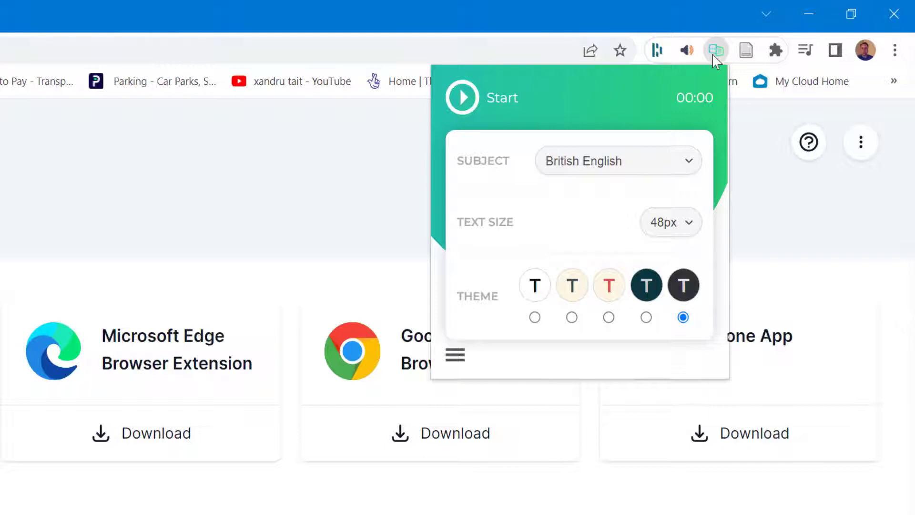
left_click(599, 152)
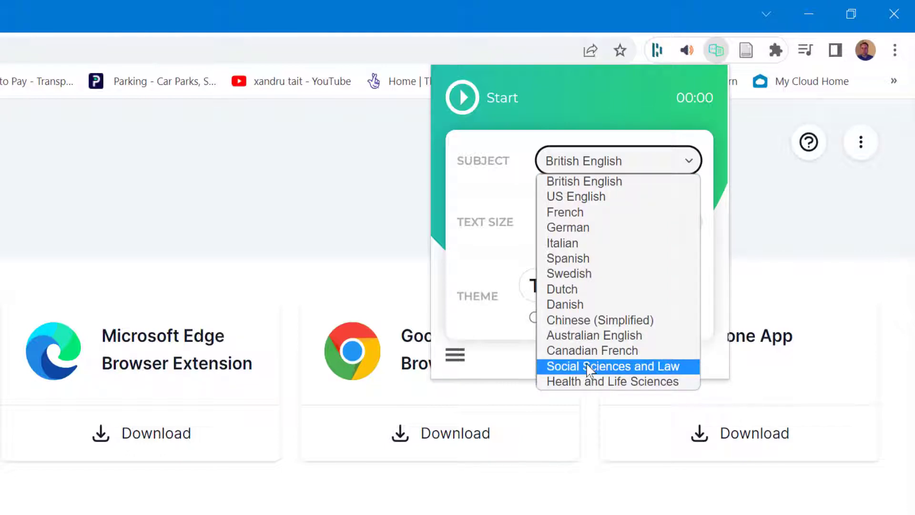
left_click(611, 110)
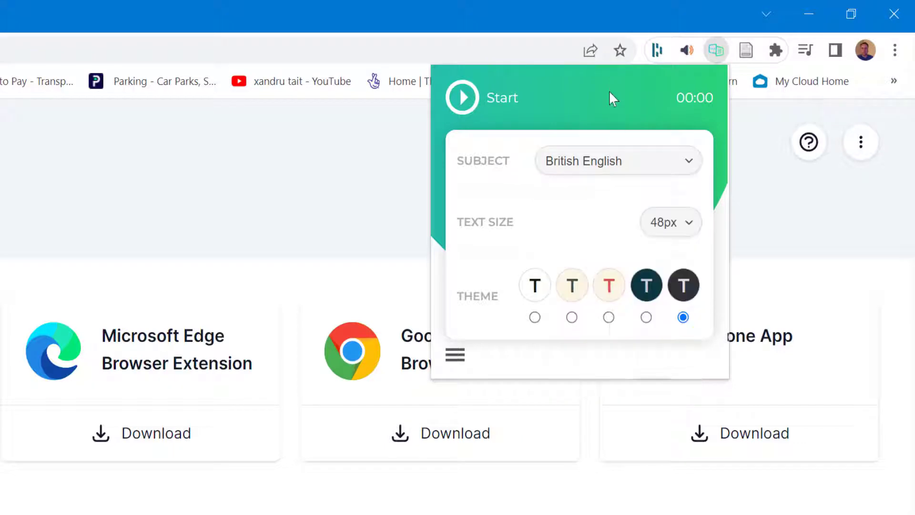
left_click(671, 223)
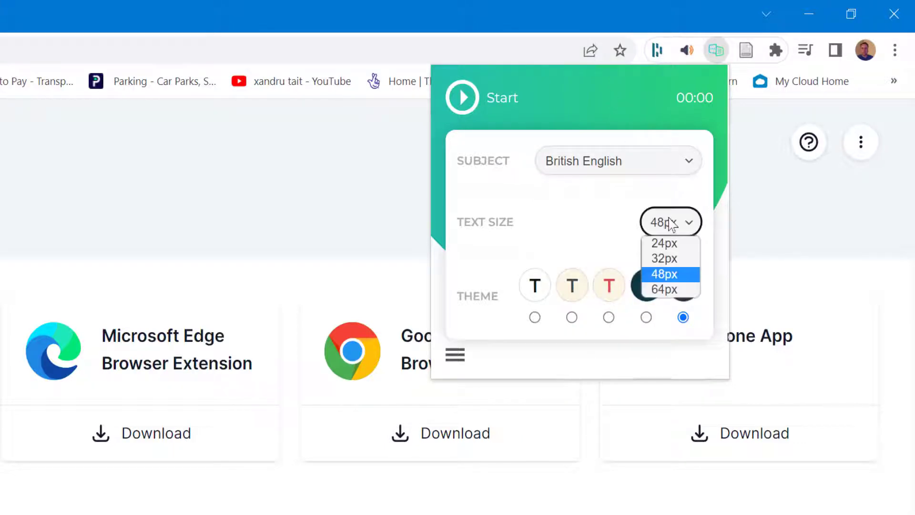
key("Up")
key("Return")
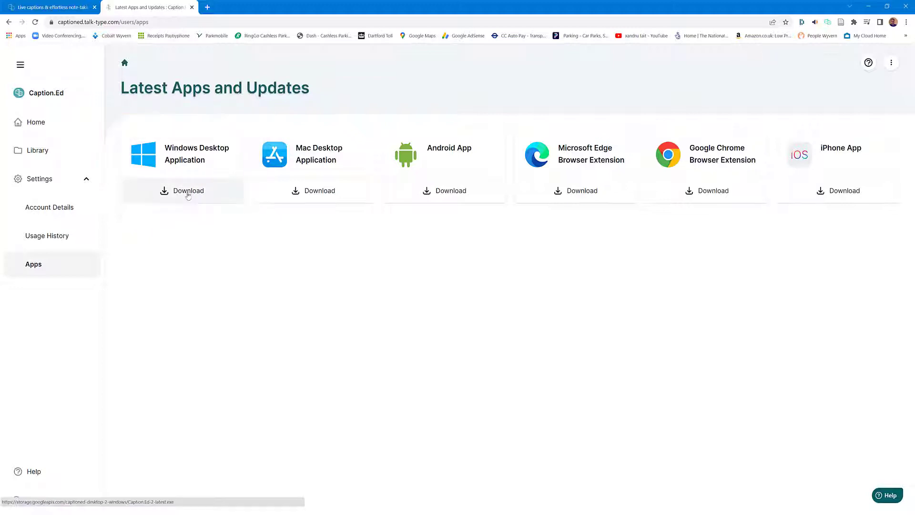
Download the Windows desktop application installer and run it
left_click(189, 191)
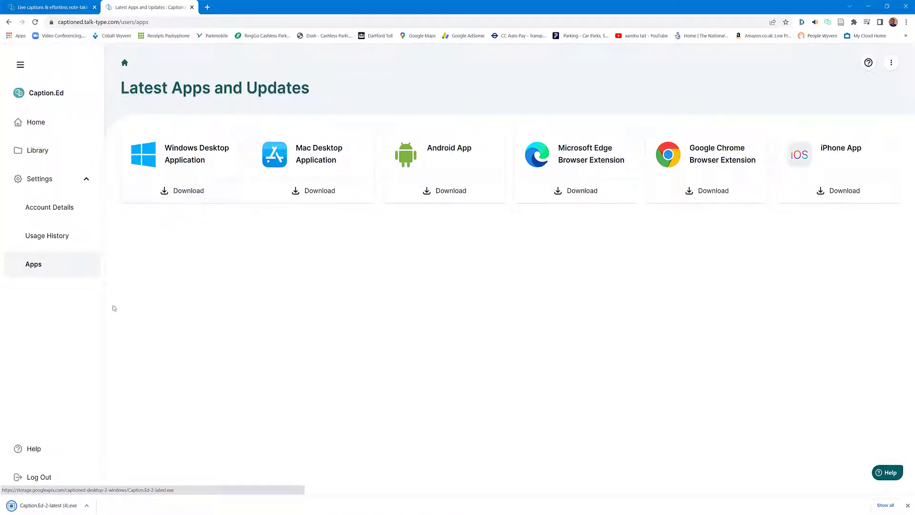
left_click(74, 507)
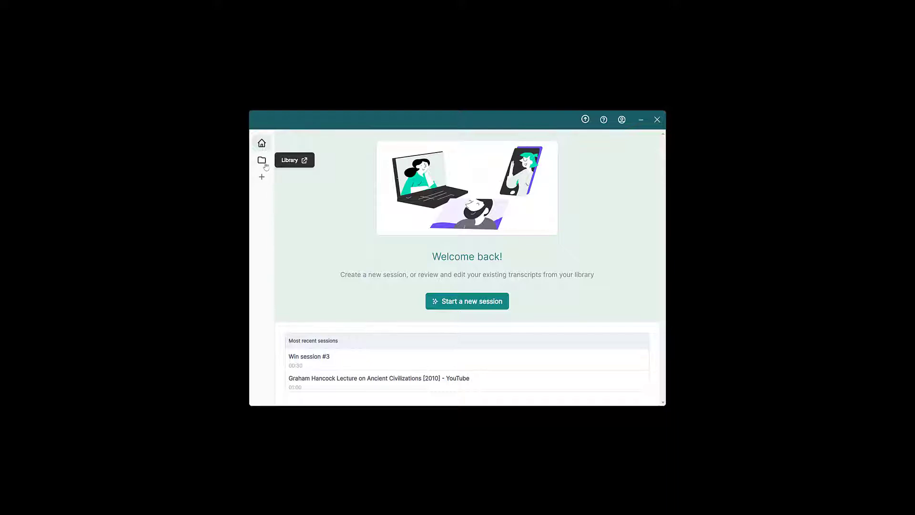
left_click(265, 164)
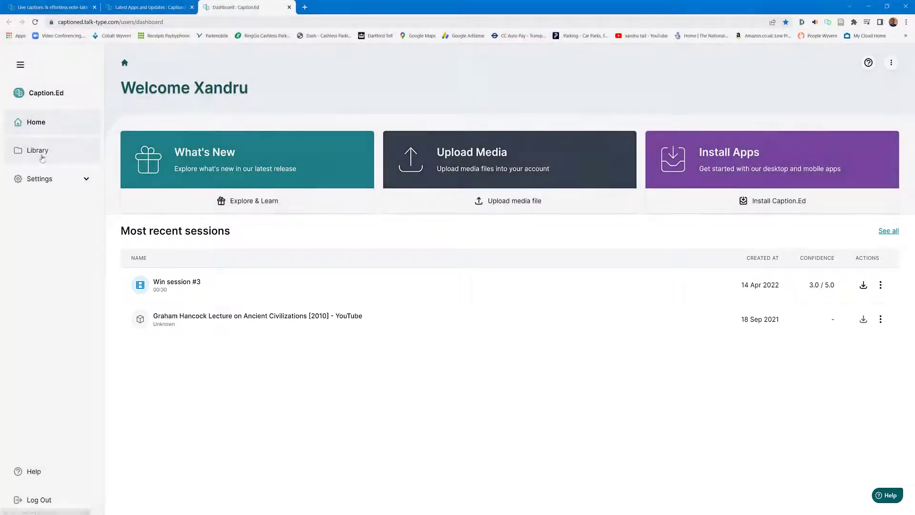
left_click(42, 158)
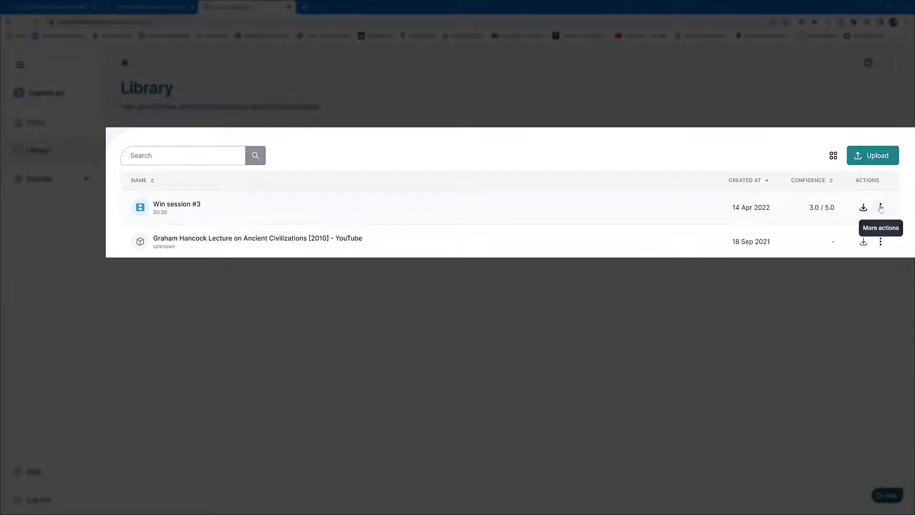
left_click(881, 207)
left_click(855, 294)
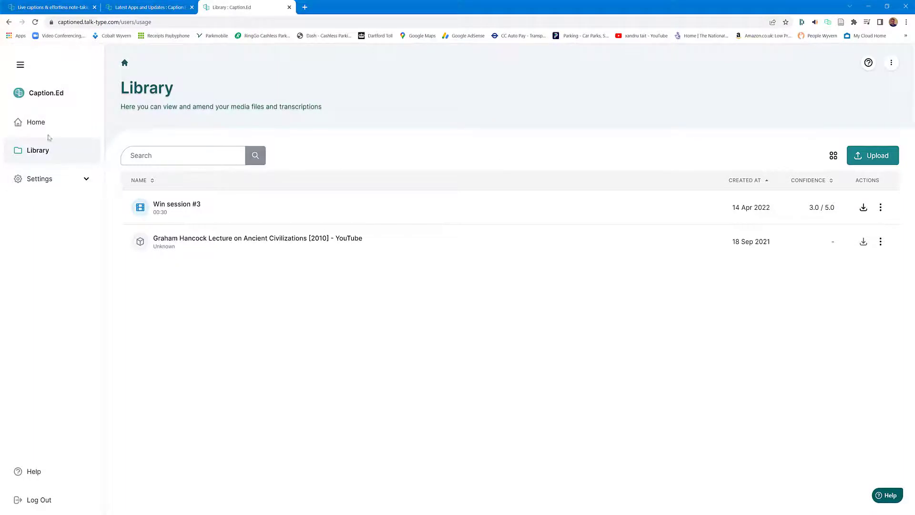
left_click(35, 123)
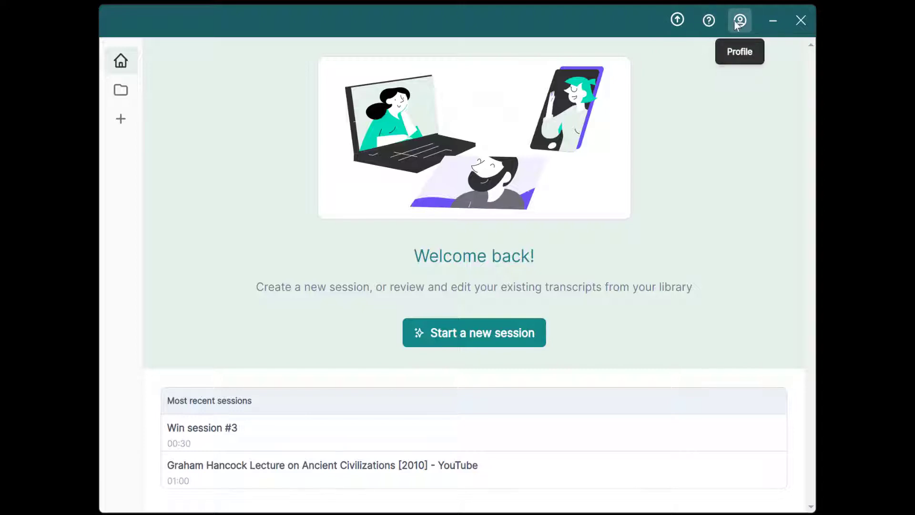
Start a new session and place the YouTube lecture window beside the recorder
left_click(453, 331)
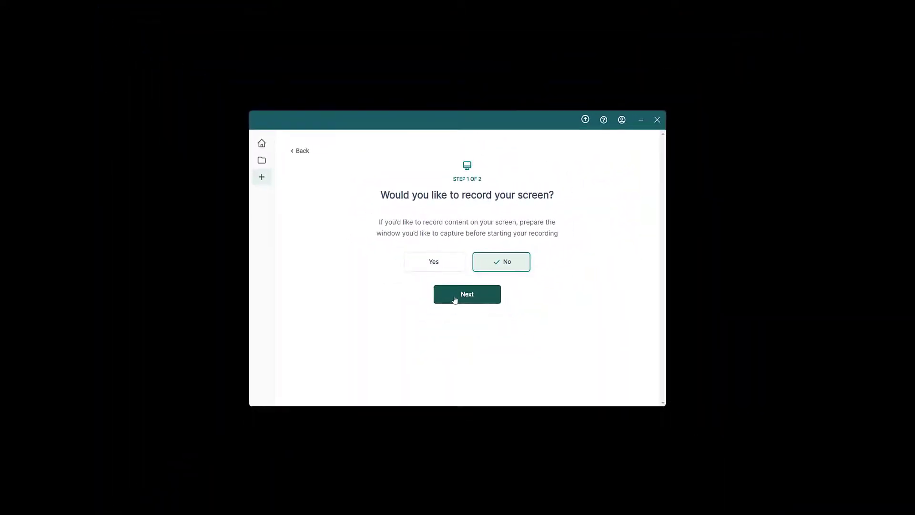
mouse_move(488, 511)
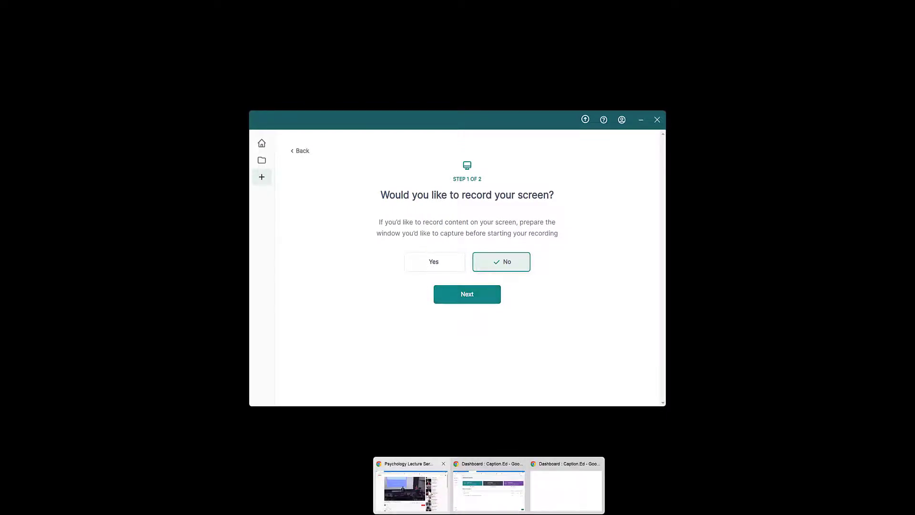
left_click(411, 491)
left_click_drag(680, 12, 738, 40)
left_click_drag(466, 118, 275, 90)
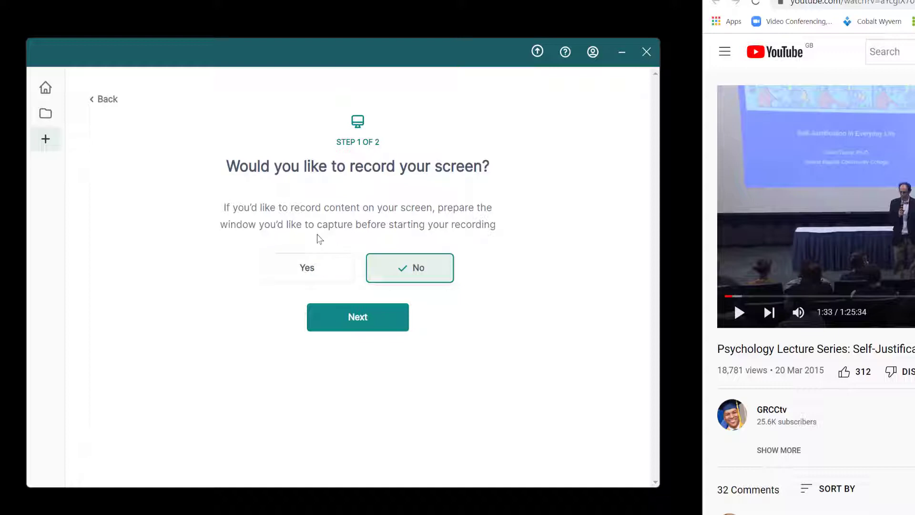
Choose to record the screen, select the Psychology Lecture window, and continue to audio
left_click(318, 267)
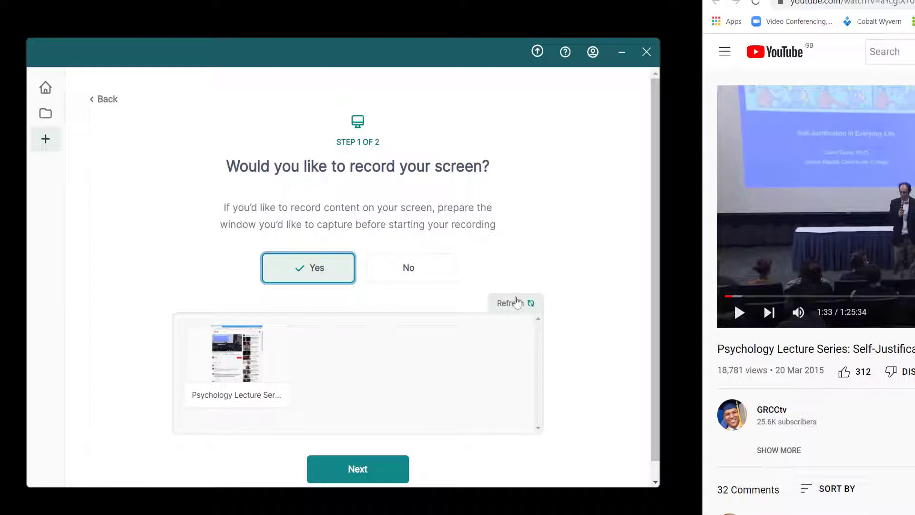
left_click(229, 363)
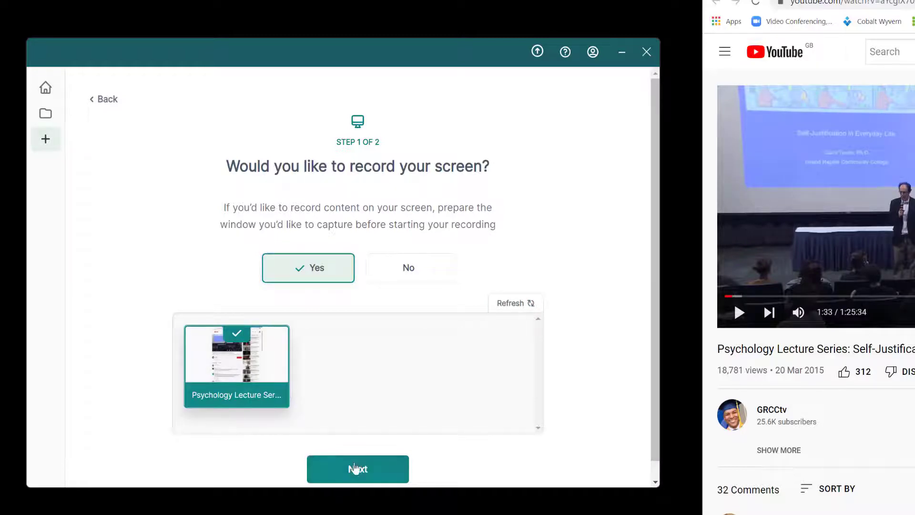
left_click(355, 469)
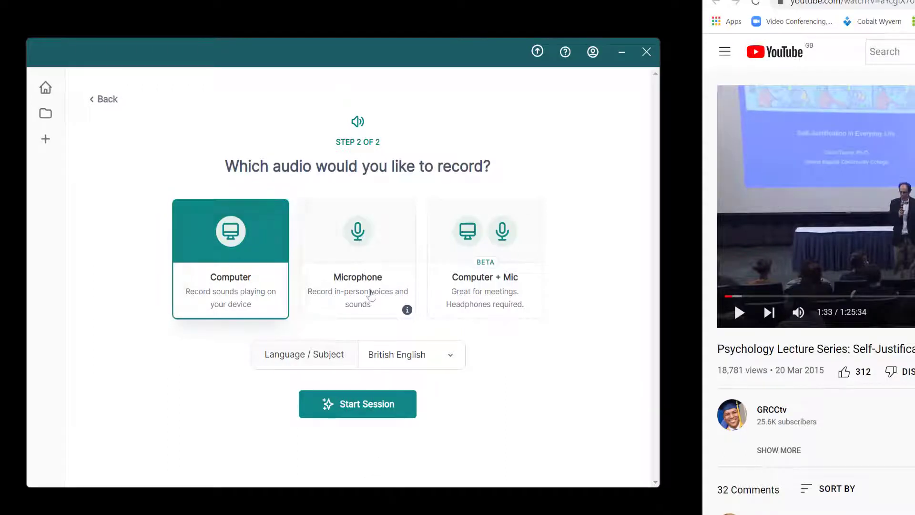
Select Computer audio as the source and keep British English as the session language
left_click(386, 244)
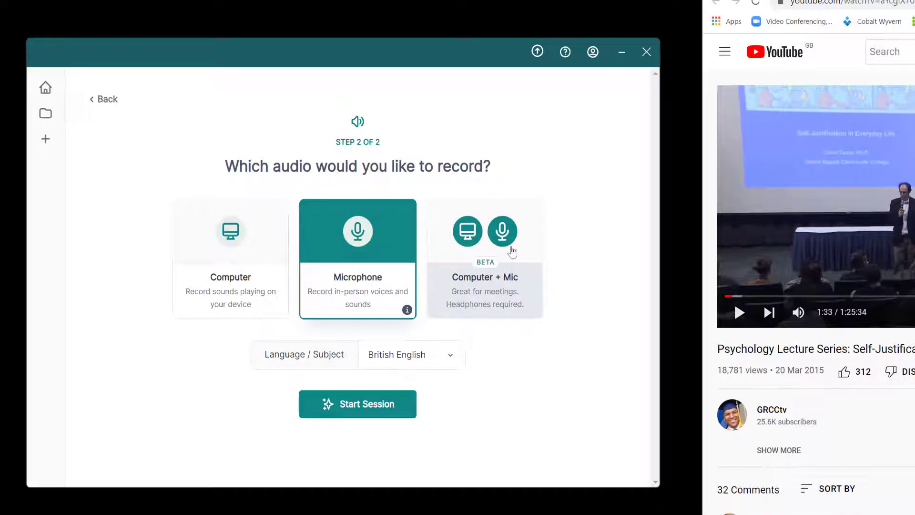
left_click(220, 280)
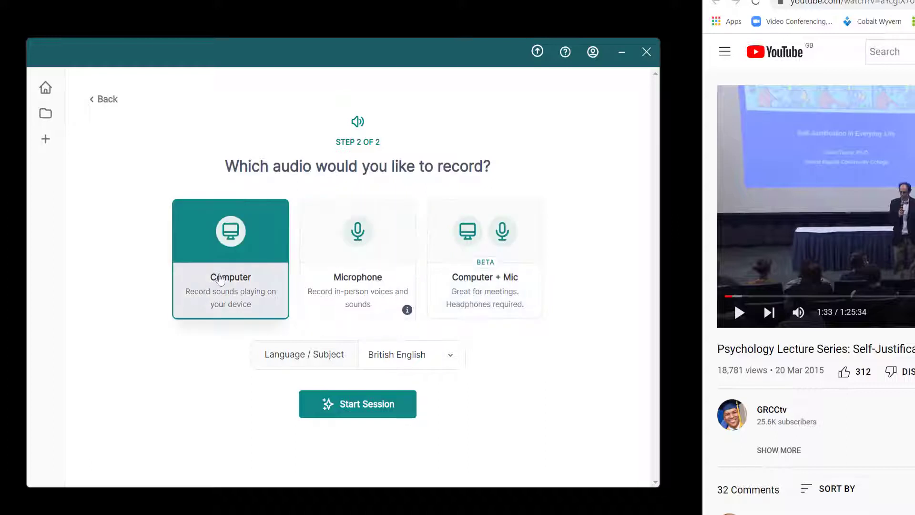
left_click(421, 360)
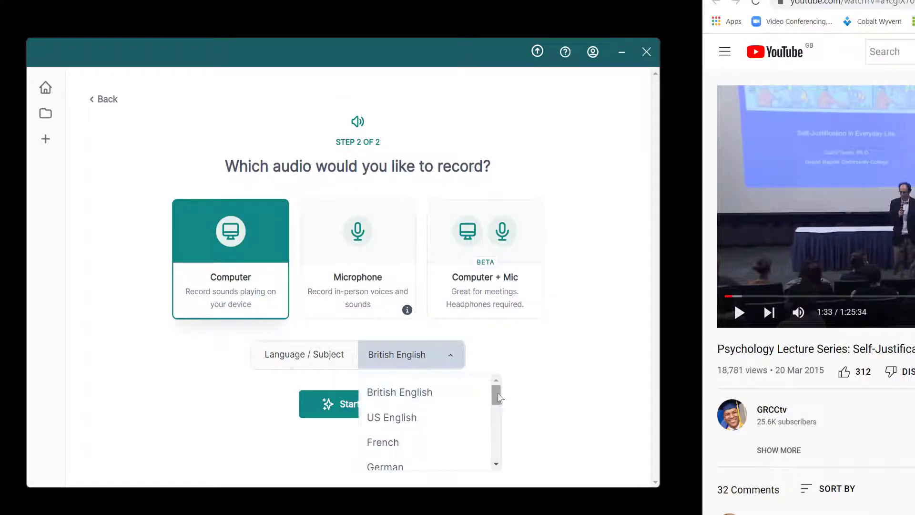
scroll(493, 424, "down", 1)
scroll(493, 424, "down", 5)
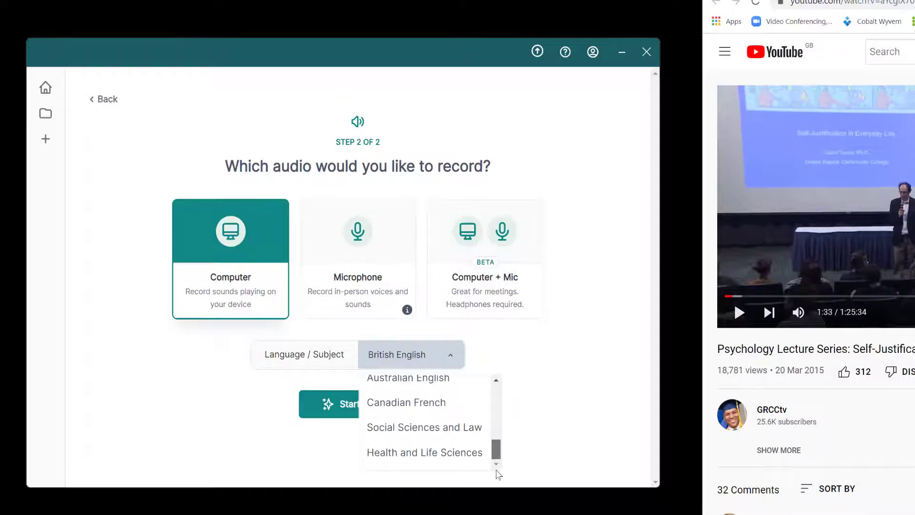
left_click_drag(496, 451, 496, 389)
left_click(429, 395)
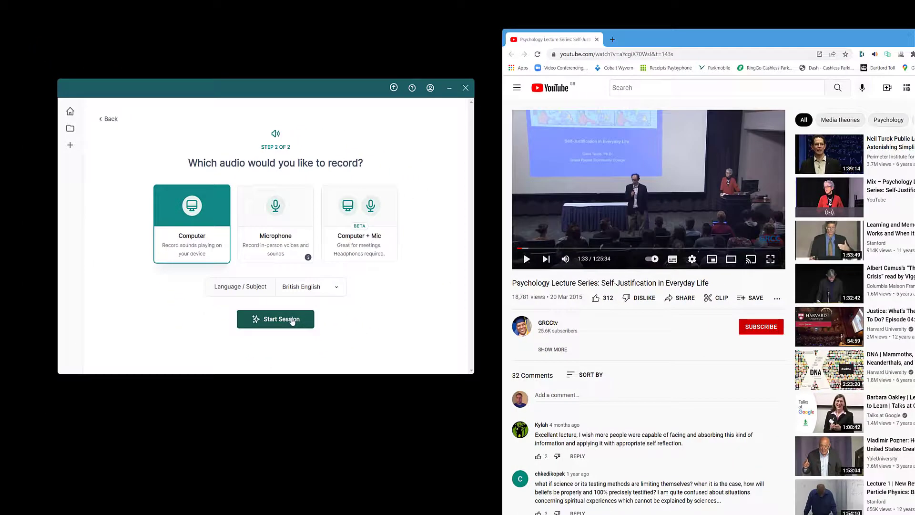
Play the lecture video, start live transcription, and turn the video volume down slightly
left_click(526, 259)
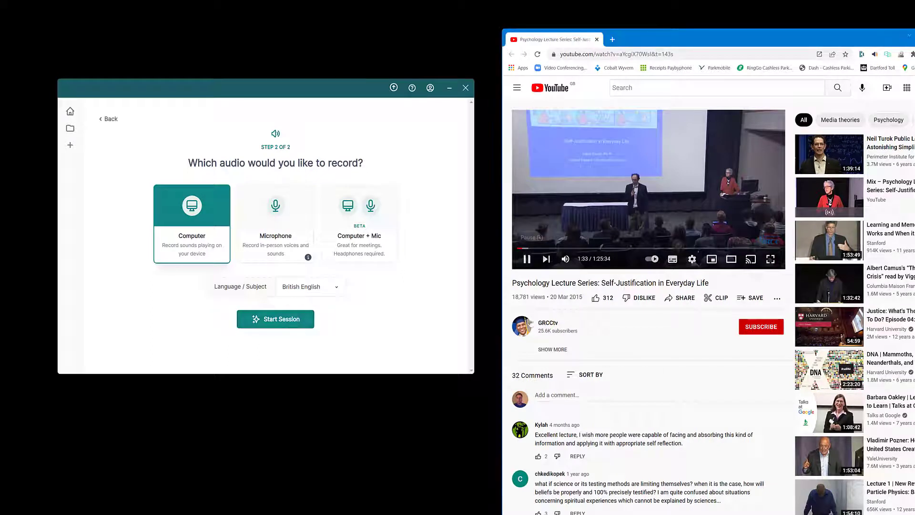
left_click(276, 319)
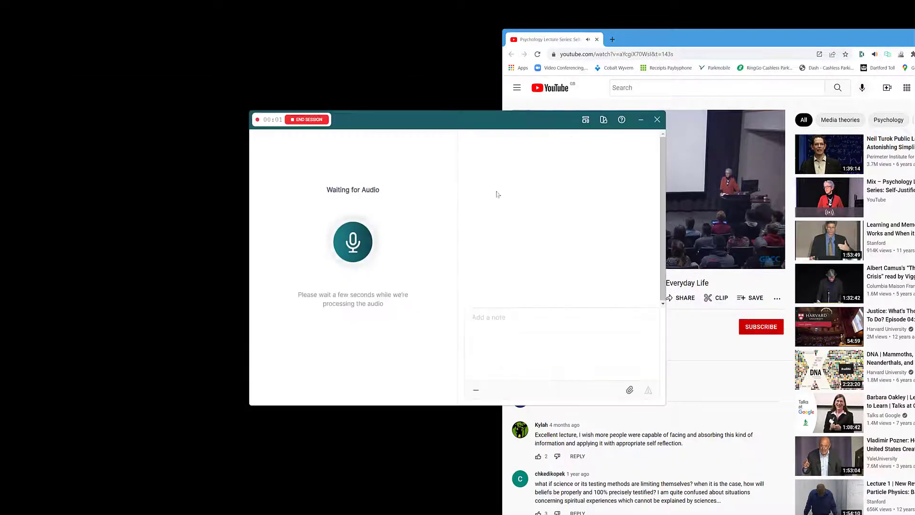
left_click_drag(508, 120, 335, 80)
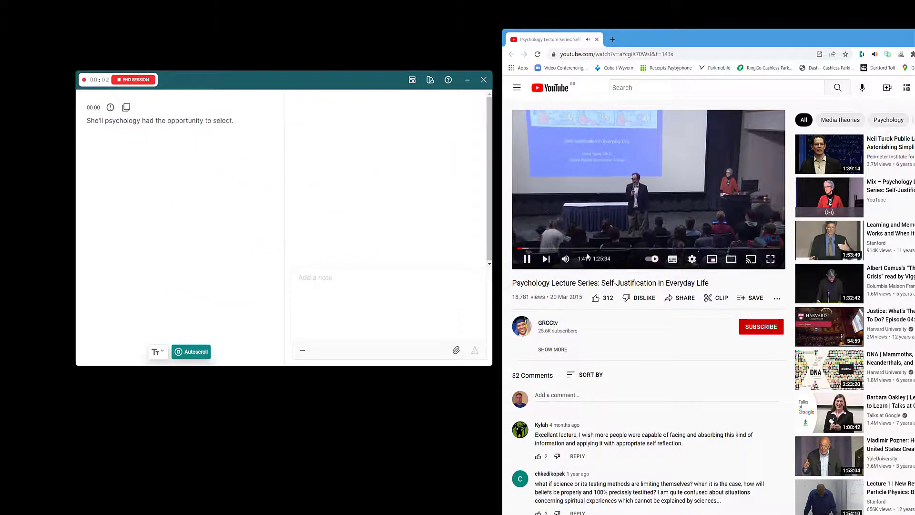
mouse_move(576, 261)
left_click_drag(587, 260, 585, 260)
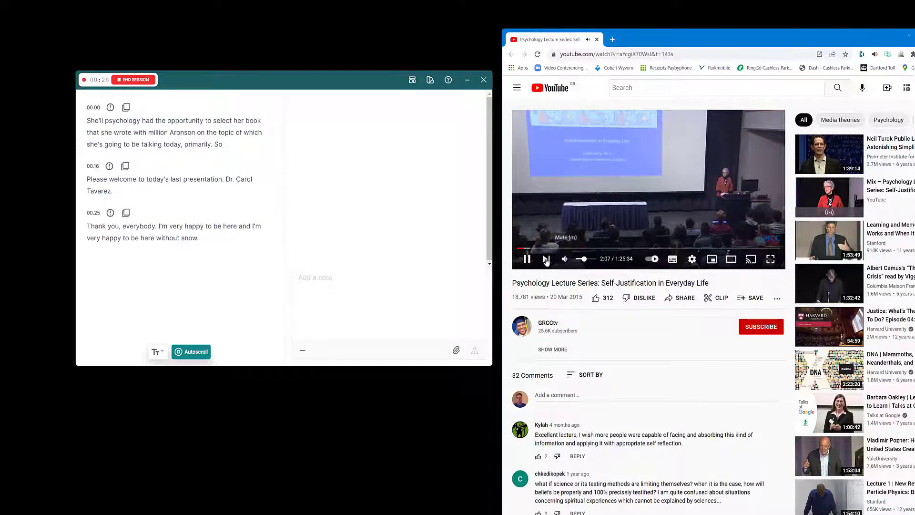
left_click(527, 259)
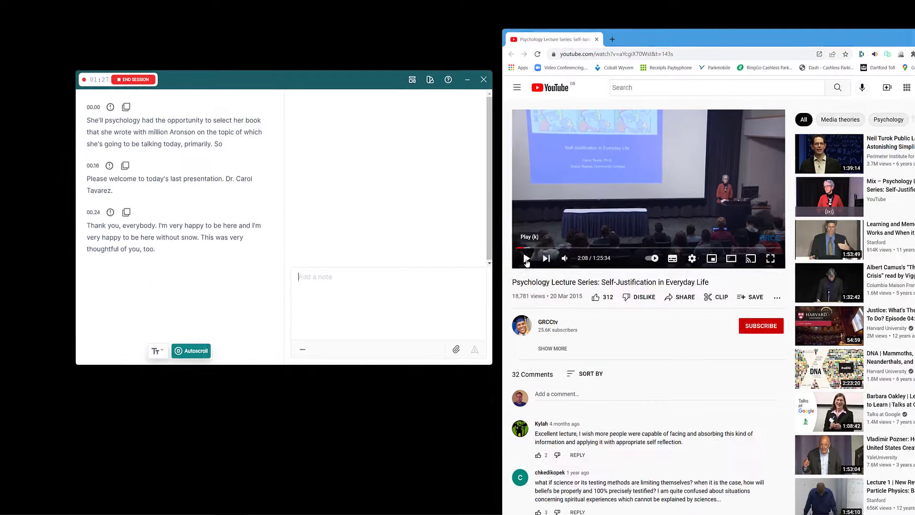
left_click(527, 259)
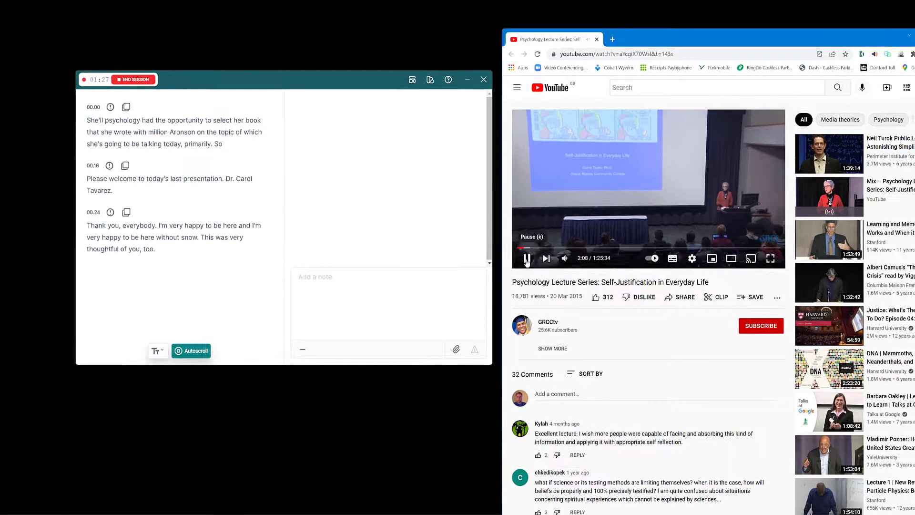
Add a note reading 'hello' at 01:34
left_click(309, 280)
type("hello")
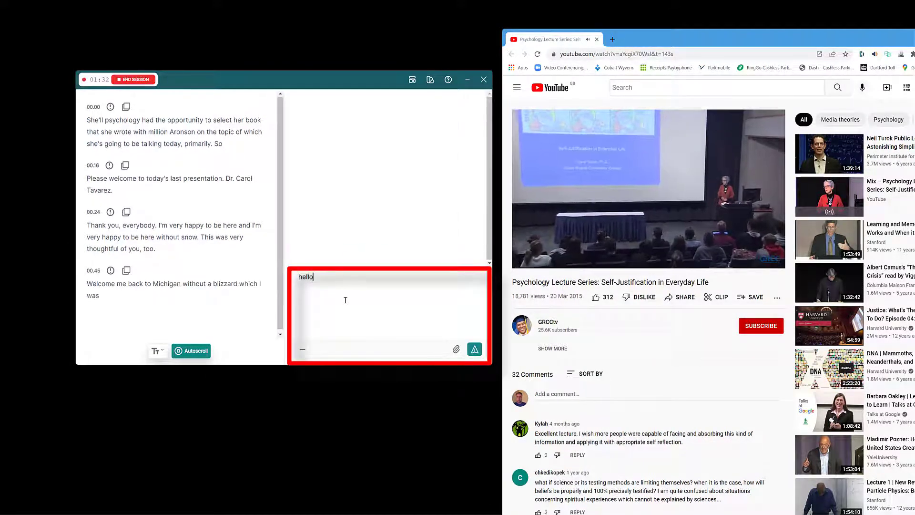
left_click(475, 350)
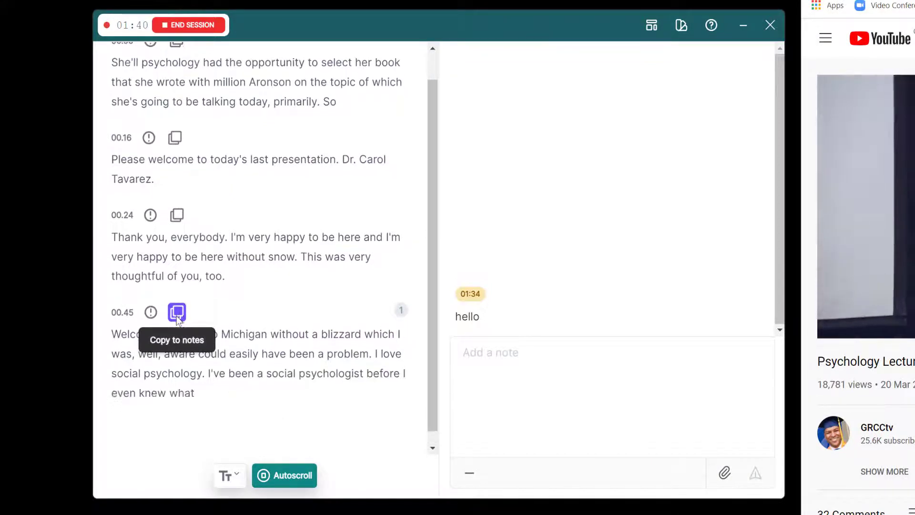
Copy the 00:45 transcript line into notes and add a 'she is great' note
left_click(177, 312)
left_click(496, 355)
type("s")
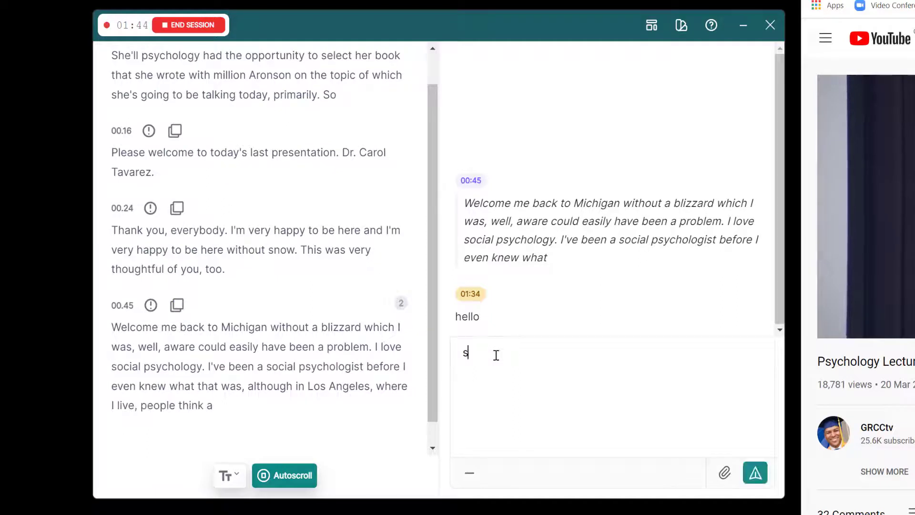
type("he is gre")
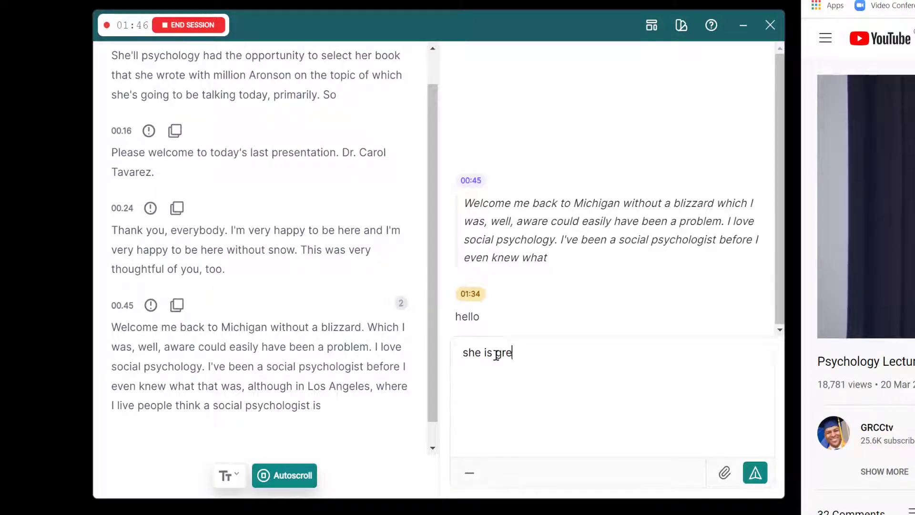
type("at")
key("Return")
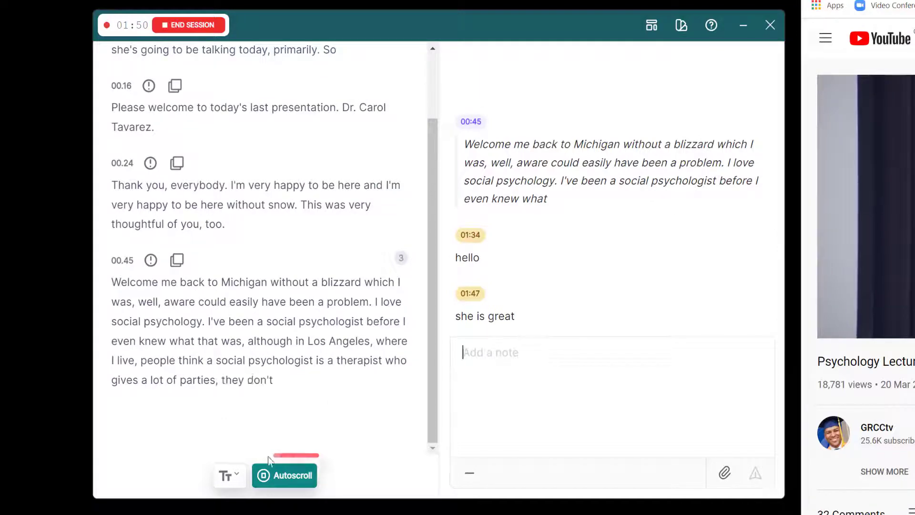
Turn Autoscroll off, set the transcript text size to Large, and pause the lecture video
left_click(273, 477)
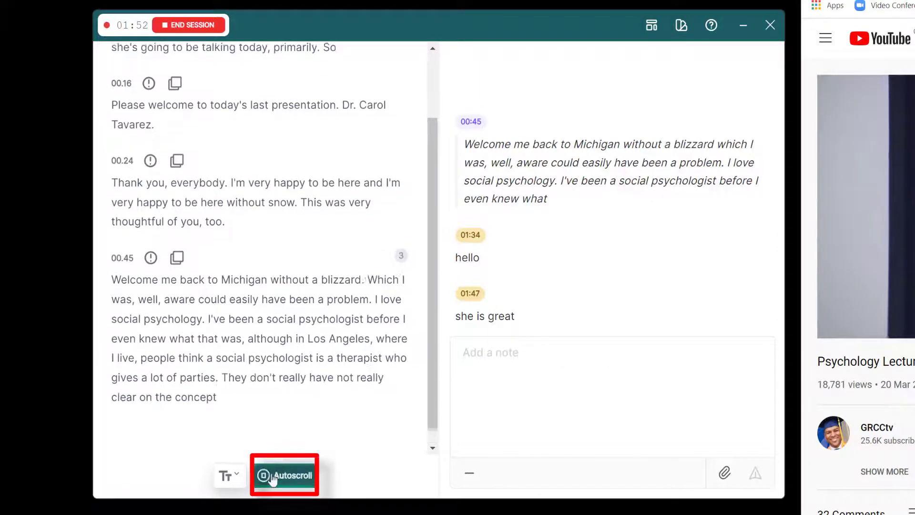
left_click(228, 477)
left_click(248, 443)
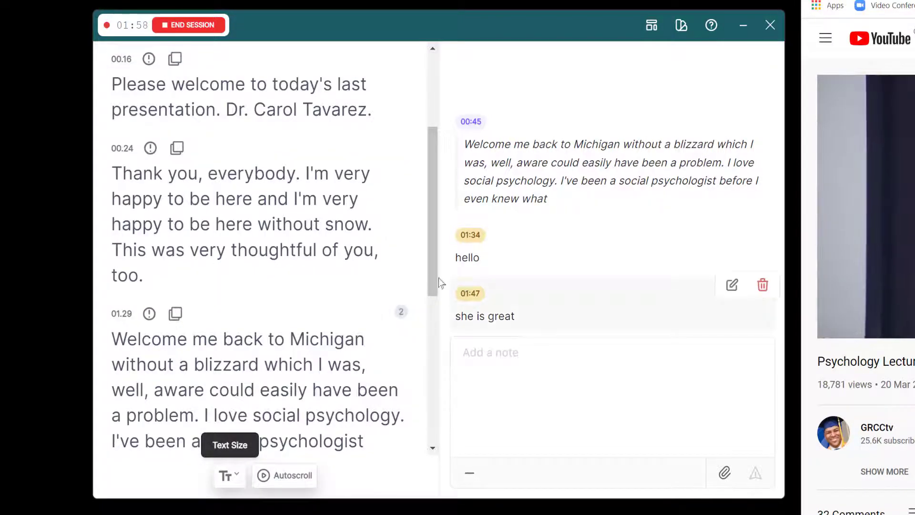
left_click_drag(439, 282, 408, 439)
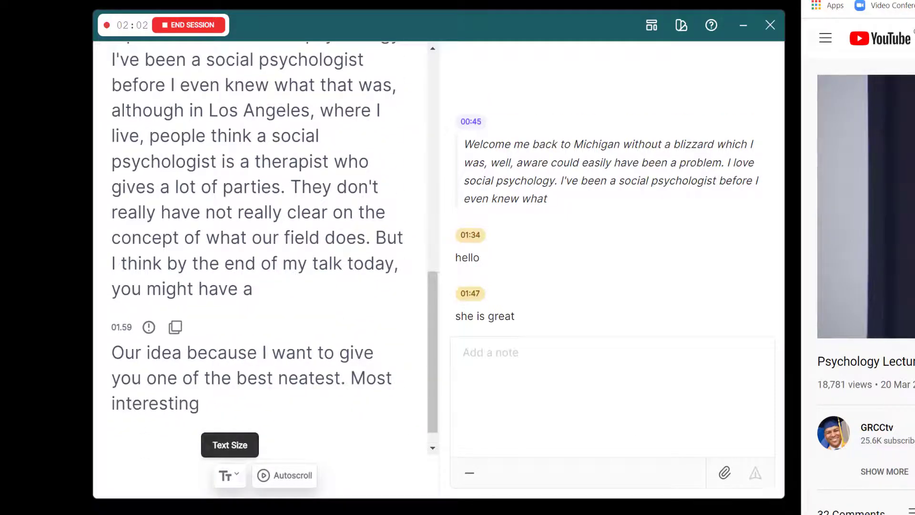
left_click(842, 322)
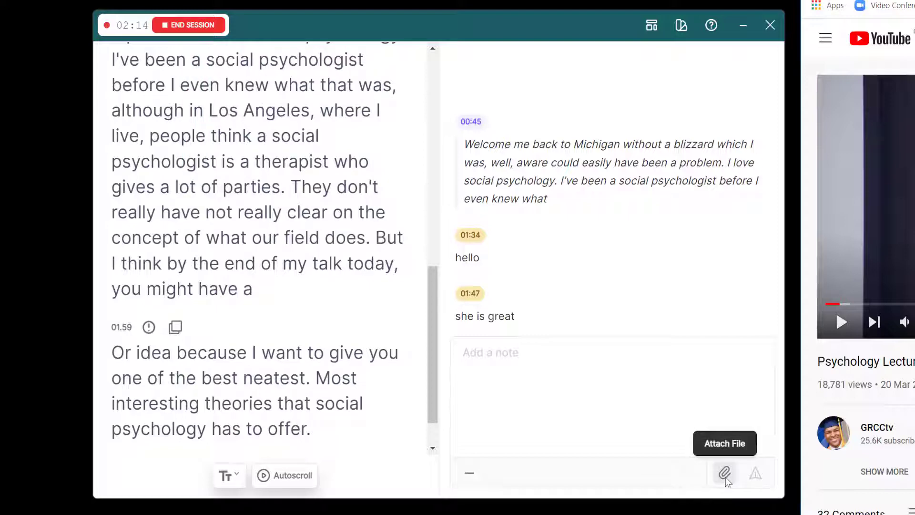
End and confirm the session, then save it under the name 'lecture one'
left_click(195, 25)
left_click(499, 172)
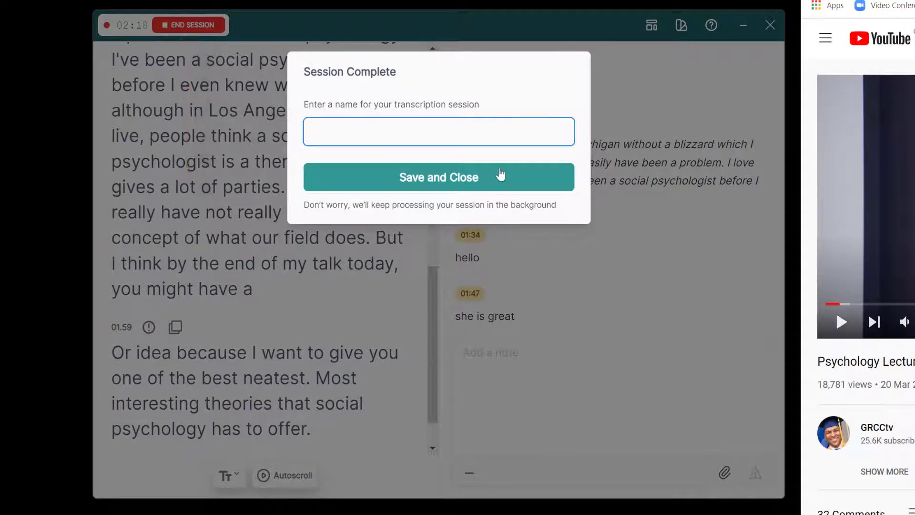
type("lecture one")
left_click(453, 178)
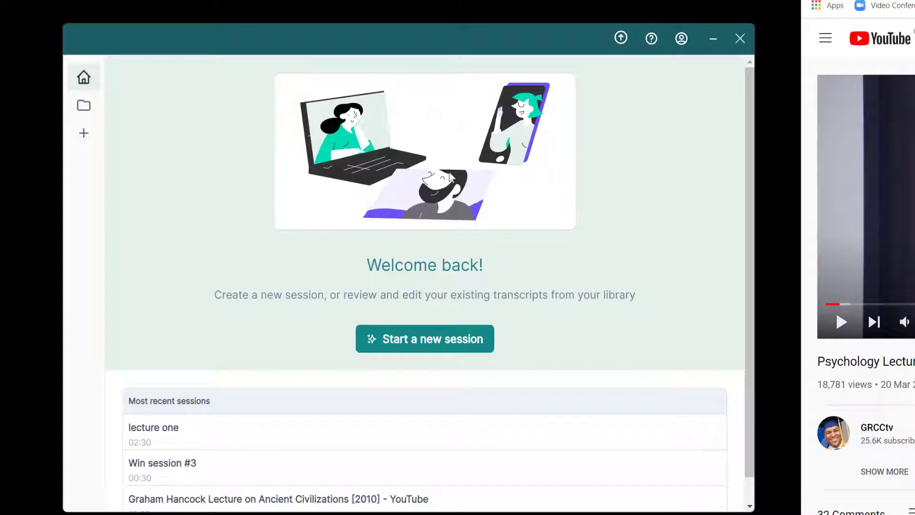
Check upload status, then open the web Library dashboard in a maximized browser window
left_click(622, 39)
left_click(628, 137)
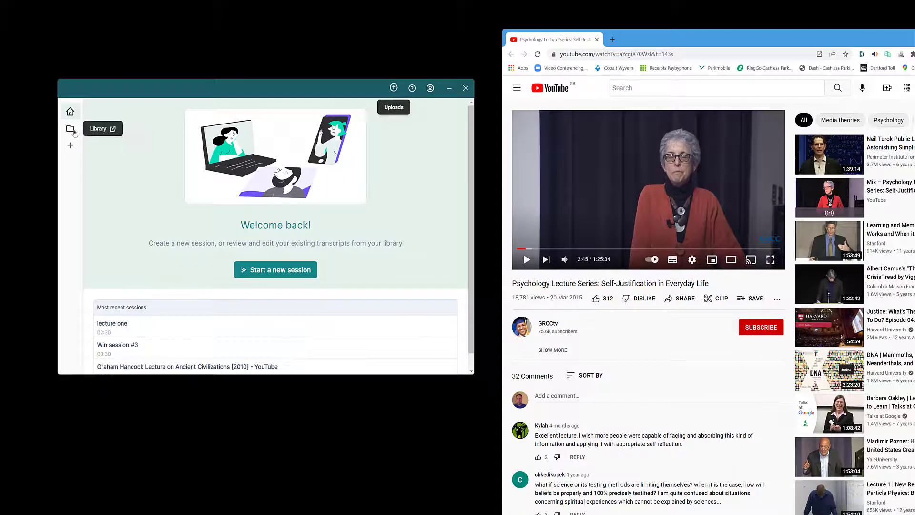
left_click(71, 129)
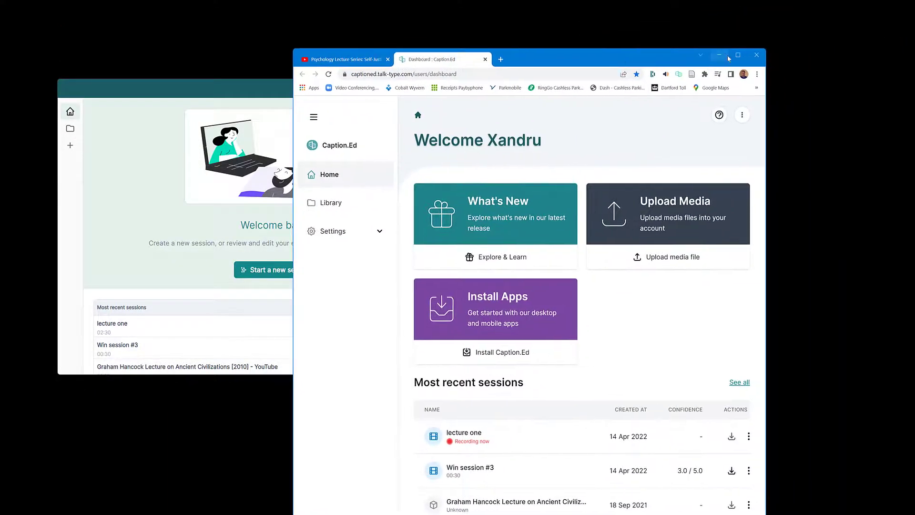
left_click(737, 54)
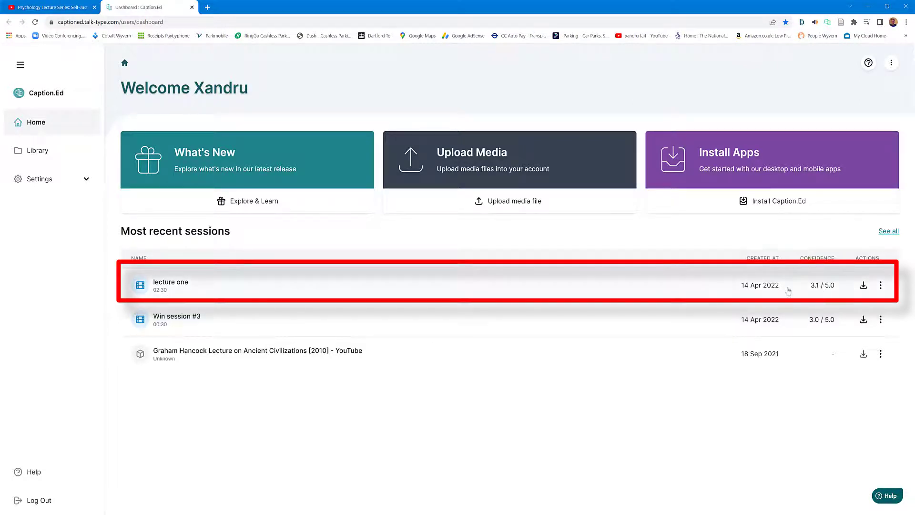
Download lecture one as a Word document, check it, then minimise Word to reveal the dashboard
left_click(864, 286)
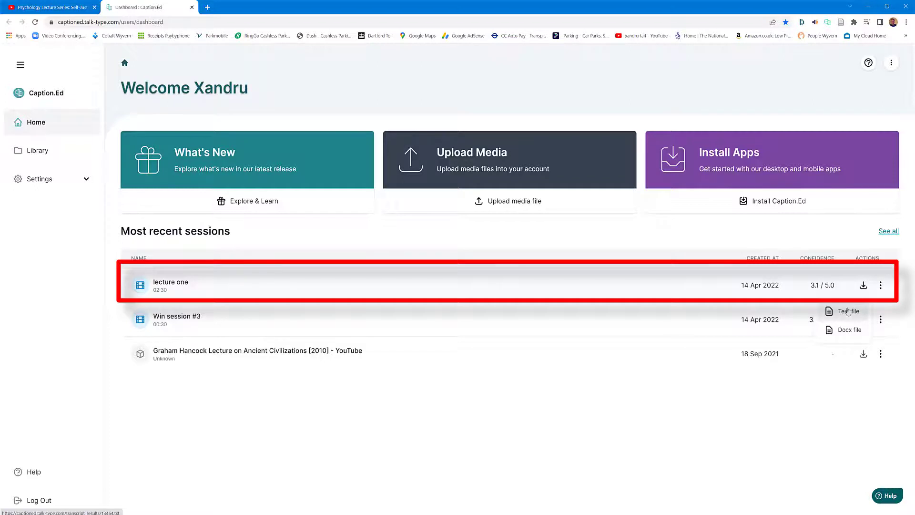
left_click(847, 333)
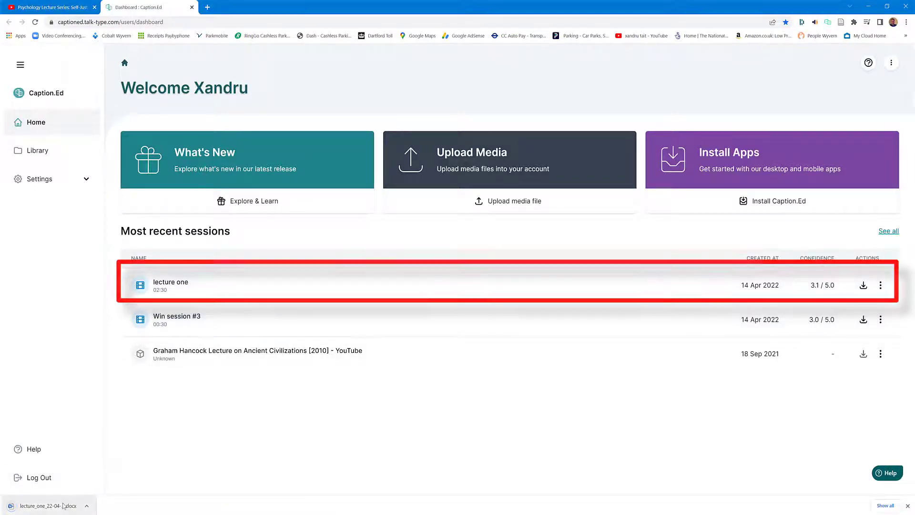
left_click(63, 506)
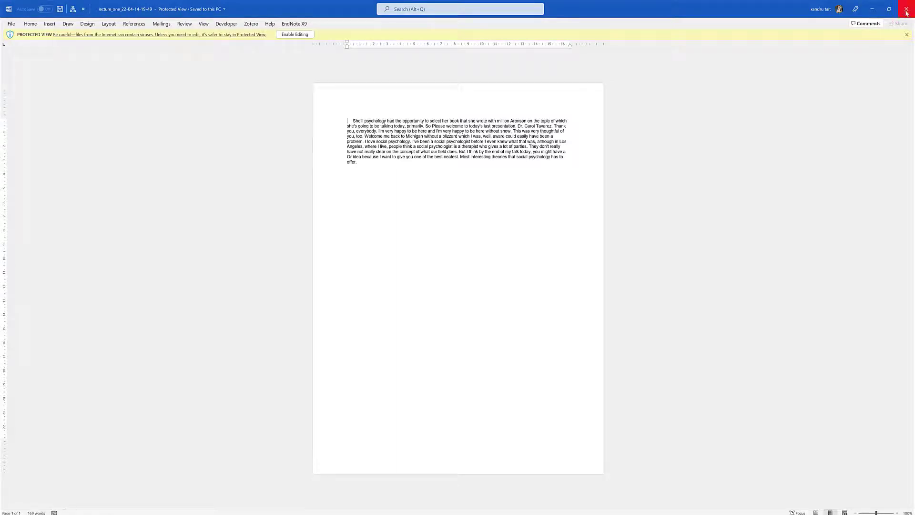
left_click(872, 8)
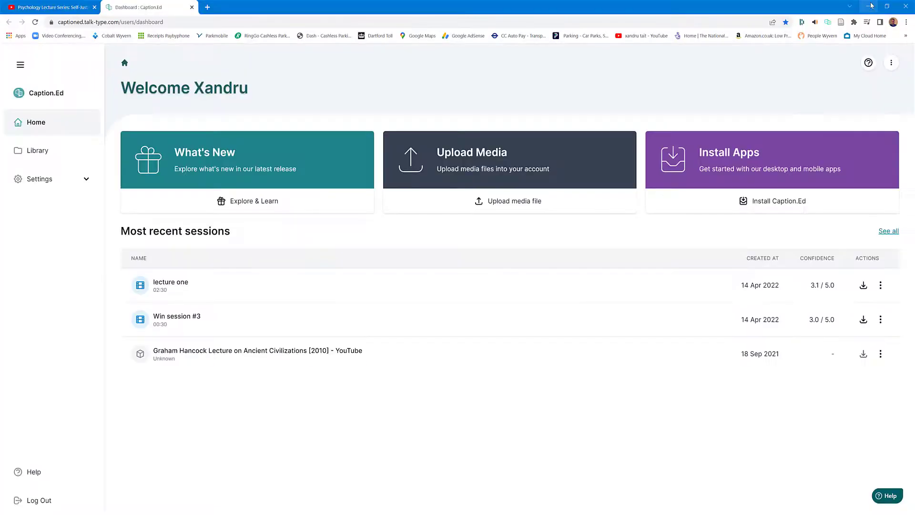
Open the lecture one session from the dashboard to show its video, transcript and notes
left_click(880, 285)
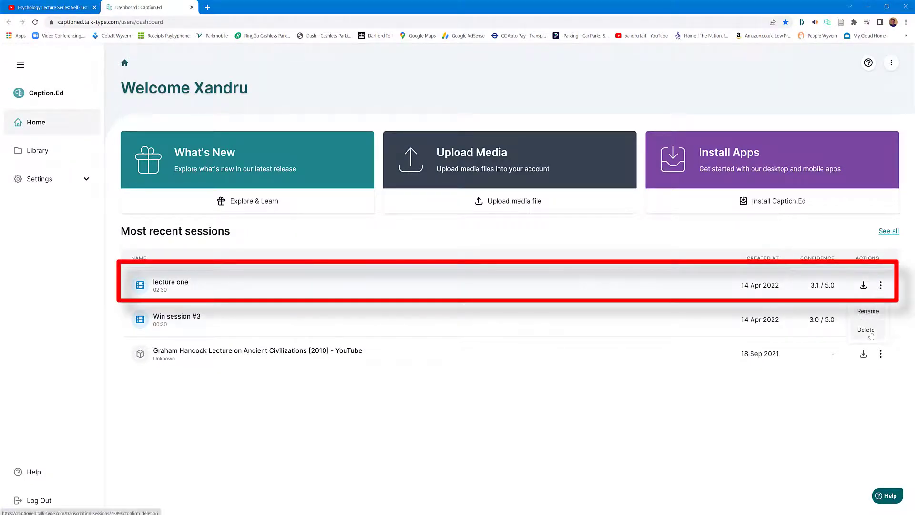
left_click(174, 284)
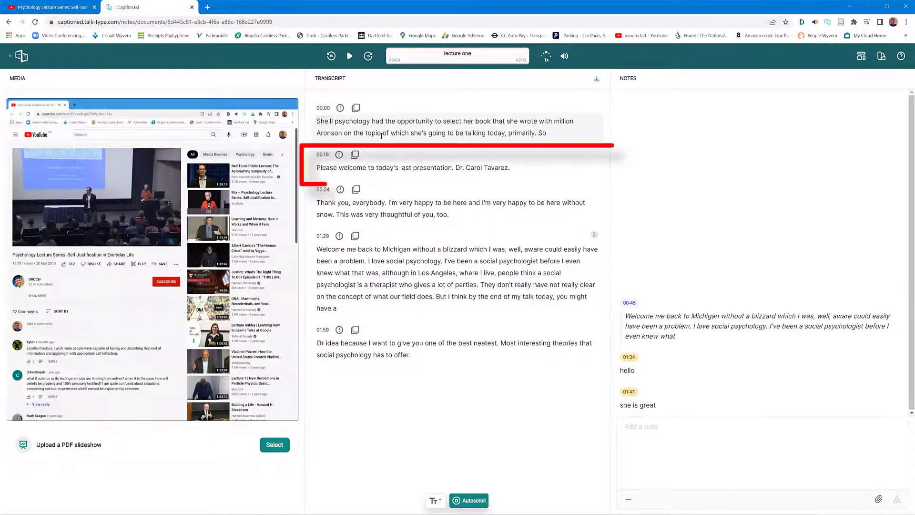
Copy the 00:16 line 'Please welcome to today's last presentation' into the notes
left_click(326, 170)
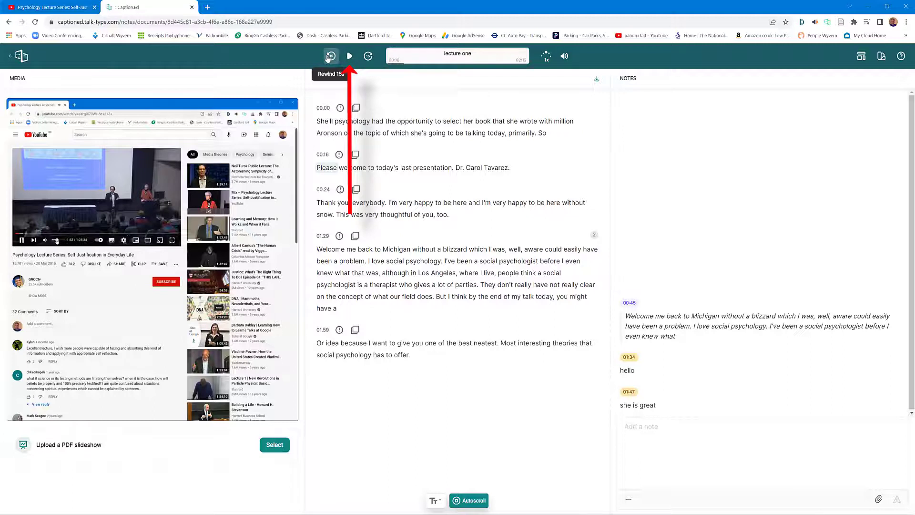
left_click(349, 56)
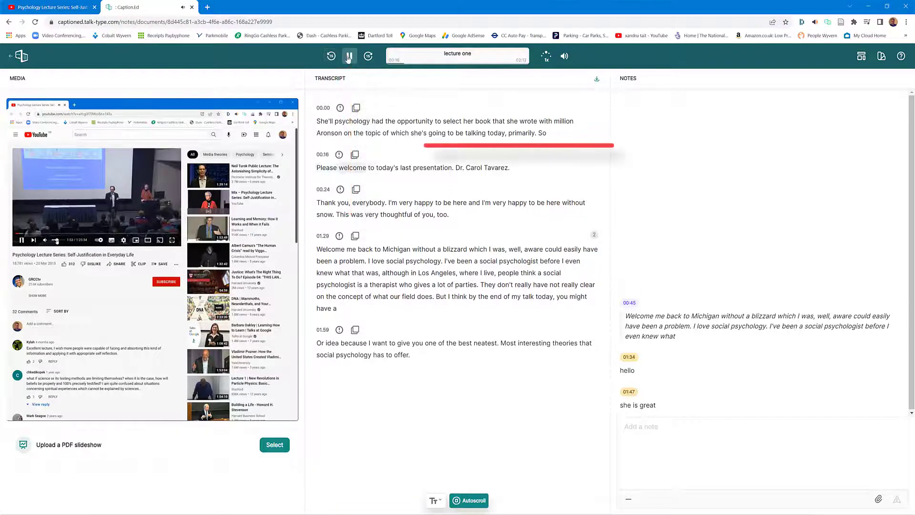
left_click(349, 57)
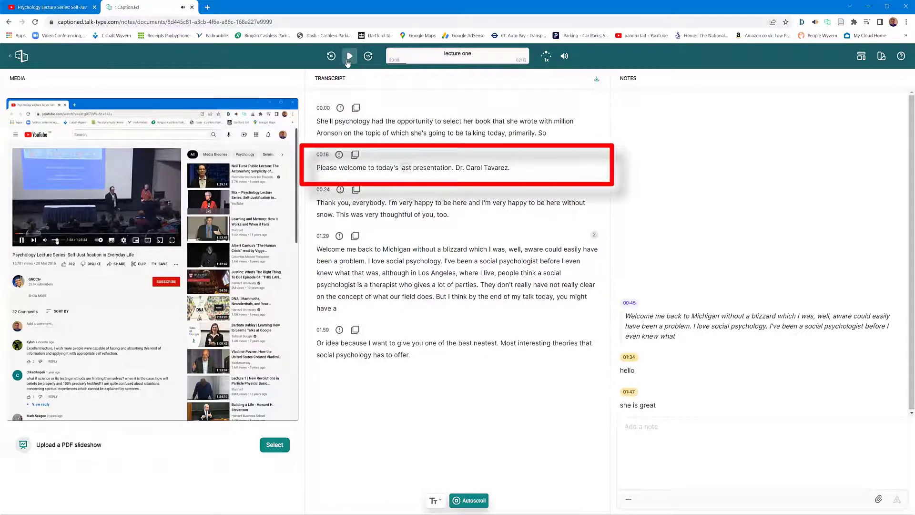
left_click(355, 155)
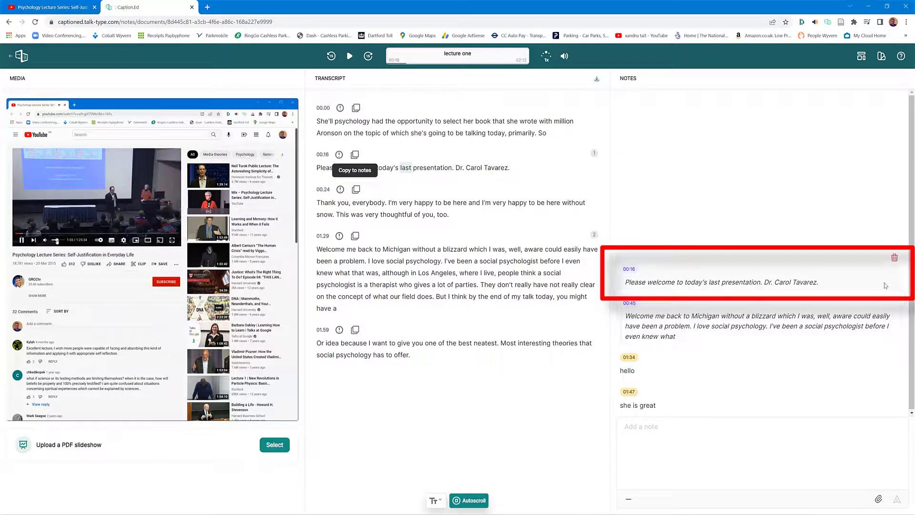
Add a note reading 'its been a pleasure.' stamped at 00:18
left_click(637, 428)
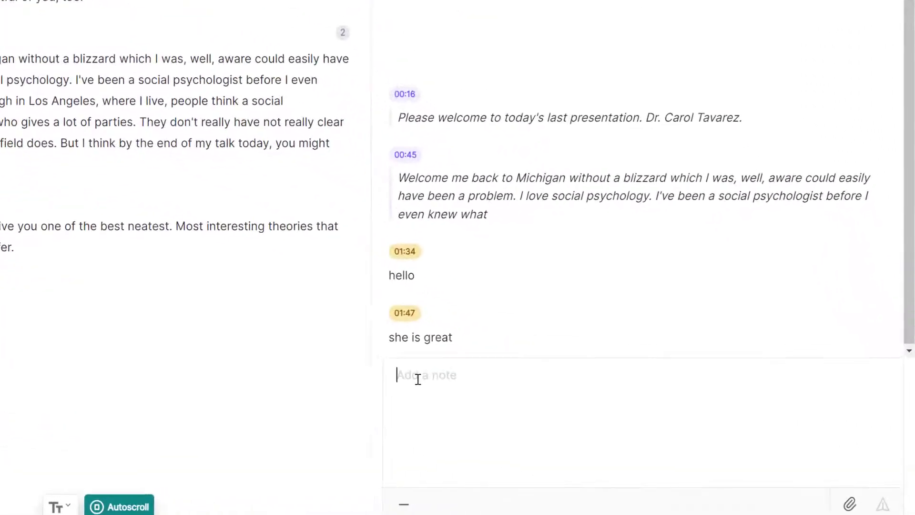
type("its been a pl")
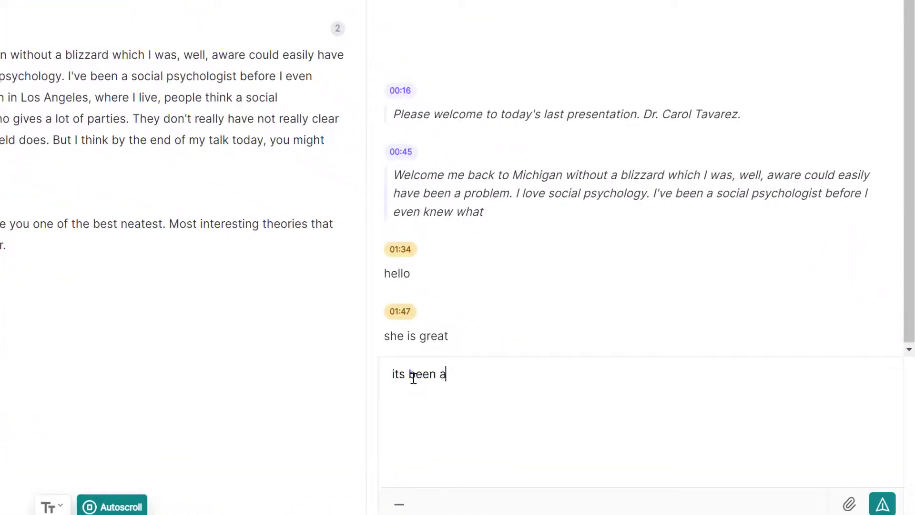
type("easure.")
left_click(882, 505)
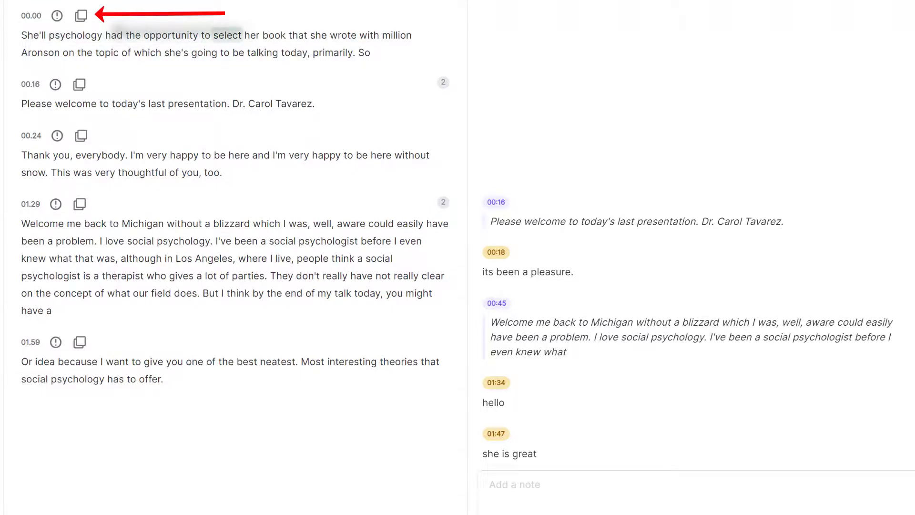
Copy the 00:00 transcript line into the notes and add a 00:03 note reading 'Intro'
left_click(80, 17)
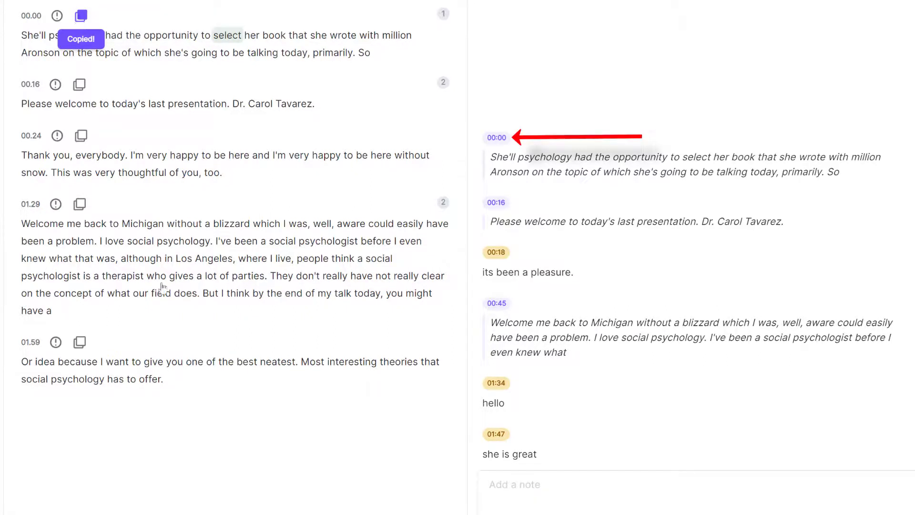
left_click(511, 496)
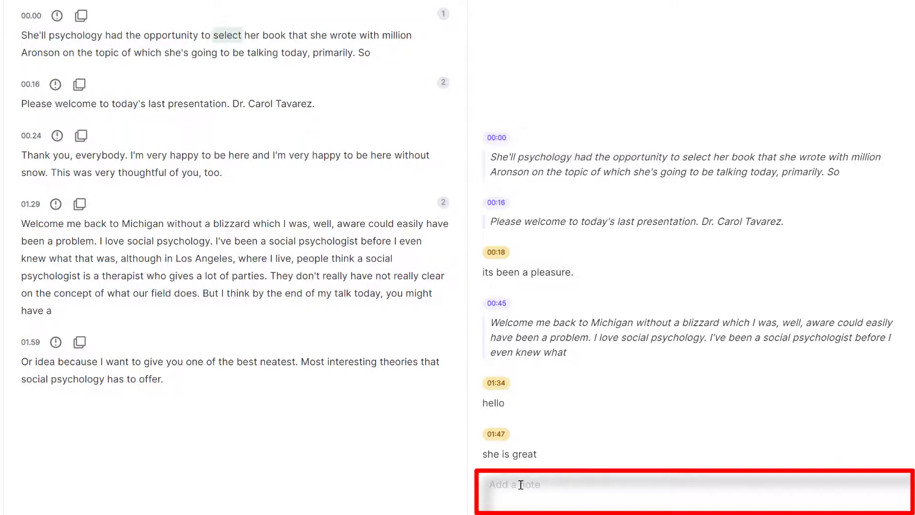
type("Intro")
key("Return")
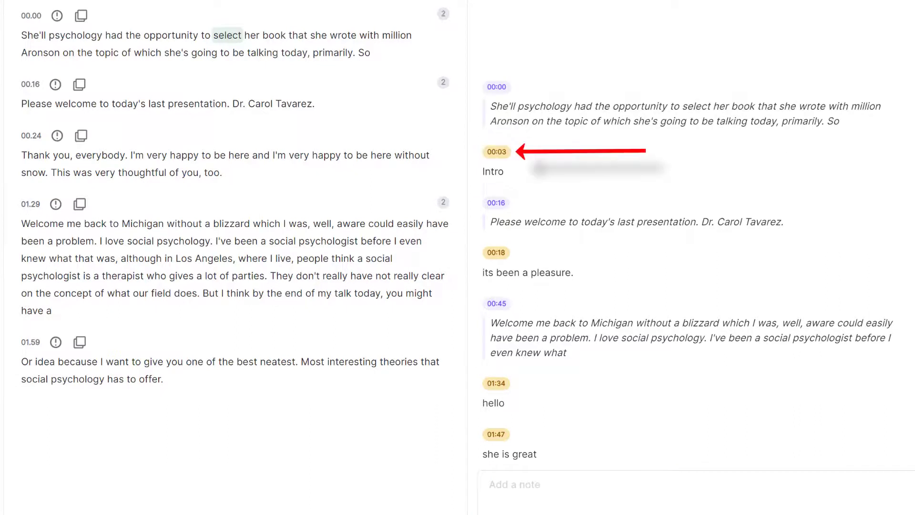
mouse_move(501, 161)
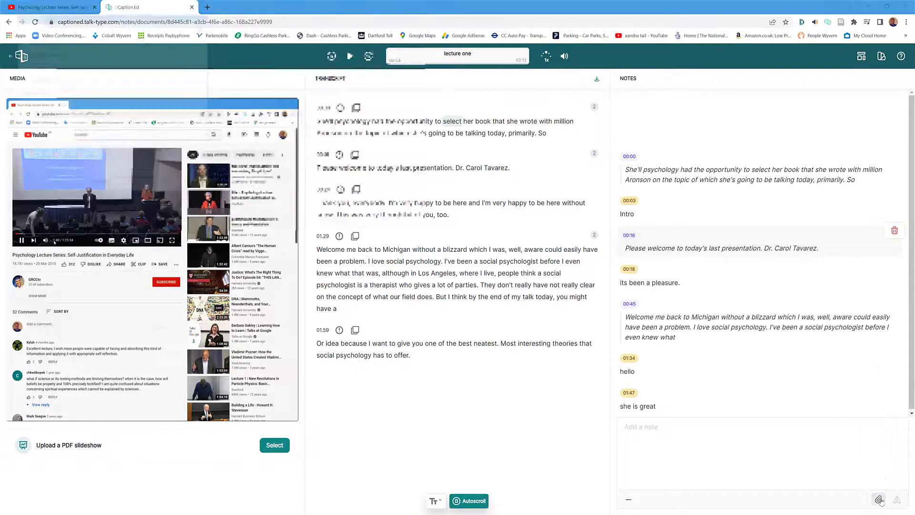
Attach the group photo as an image note, then return to the sessions Library
left_click(880, 501)
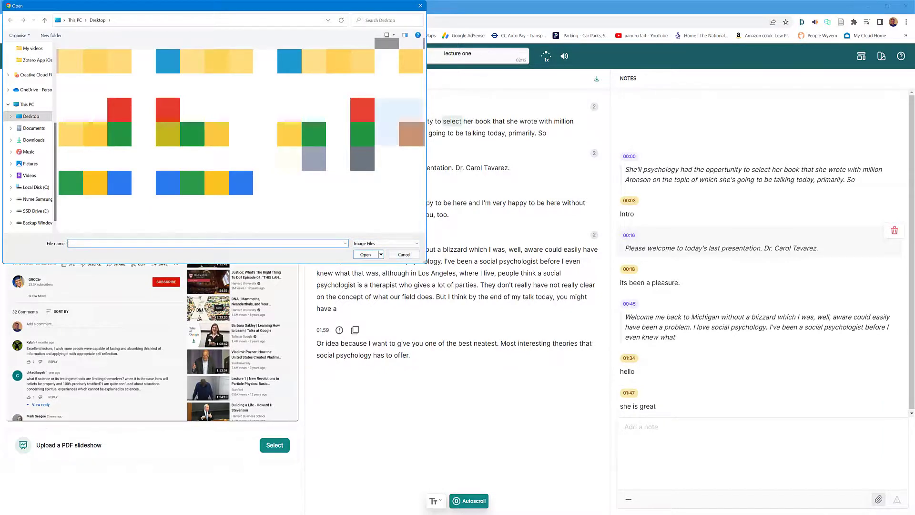
double_click(404, 125)
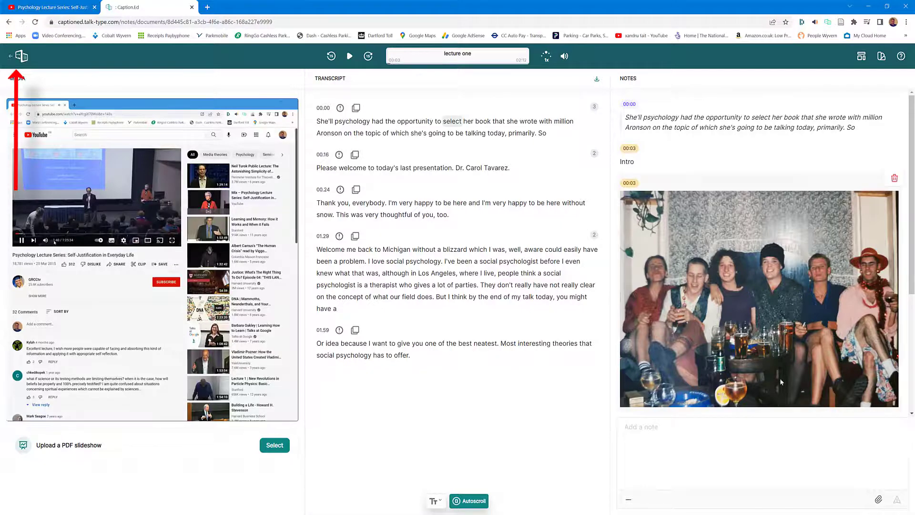
left_click(18, 56)
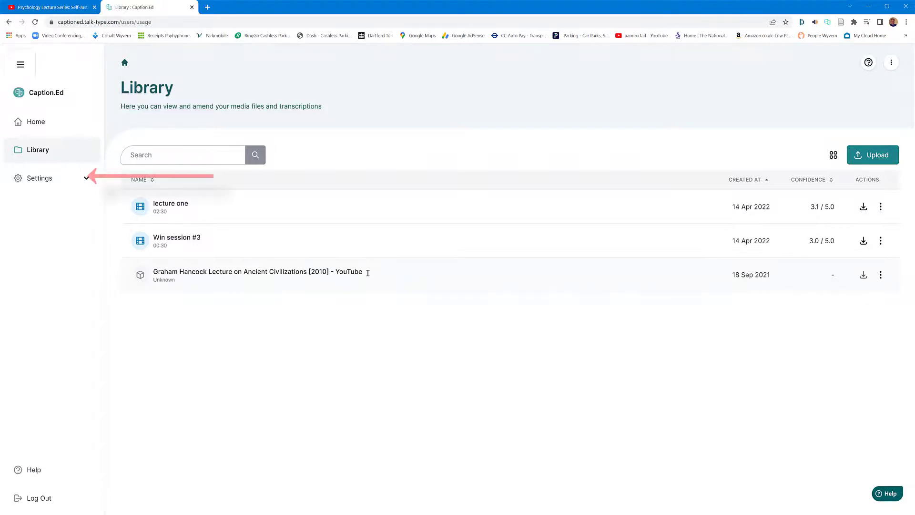
Open Usage History under Settings, showing 13:00 mins weekly usage and 21:00 remaining
left_click(38, 179)
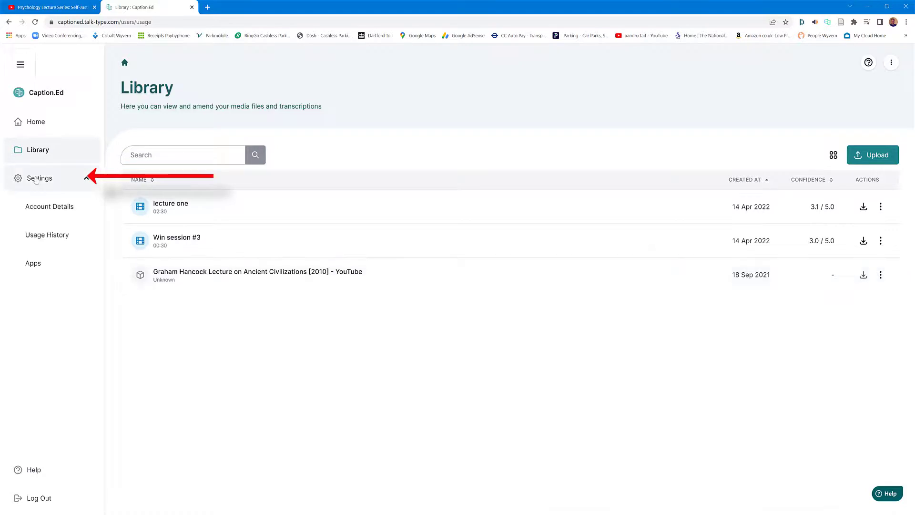
left_click(40, 233)
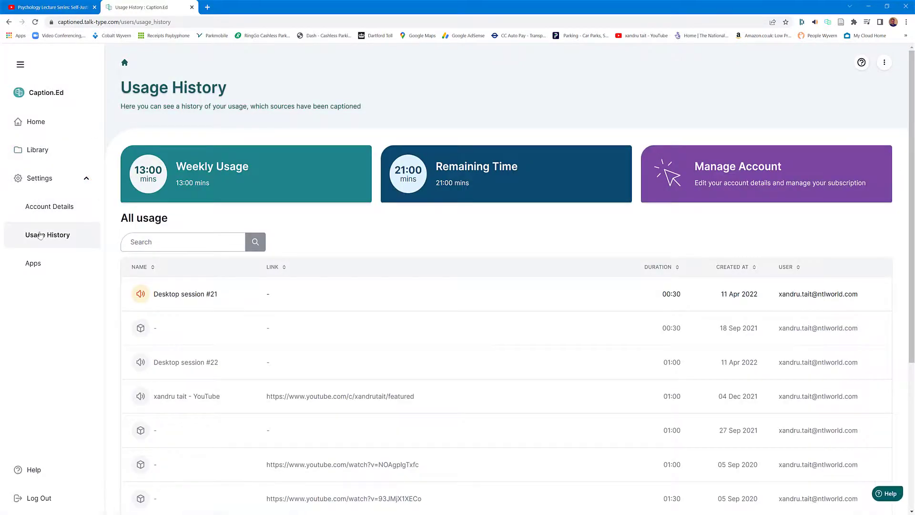
Go from Usage History to the Manage Account card's Account details page
left_click(156, 249)
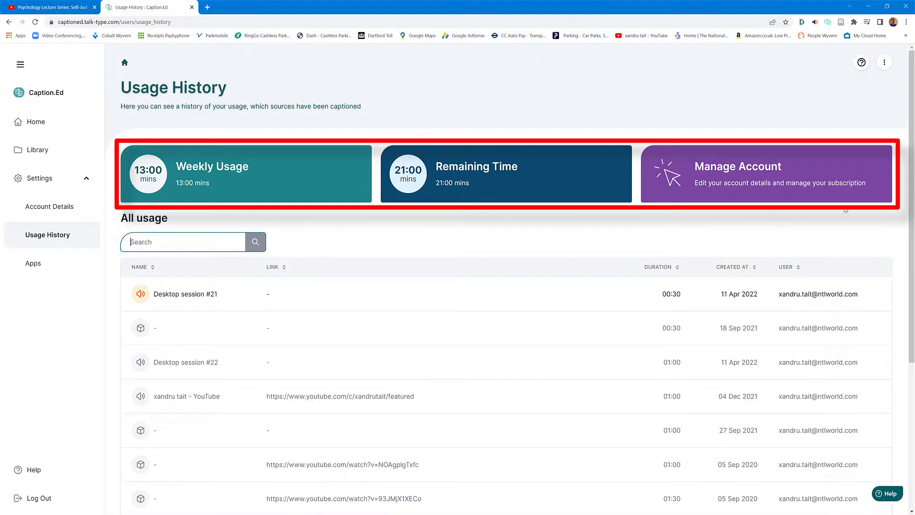
left_click(774, 180)
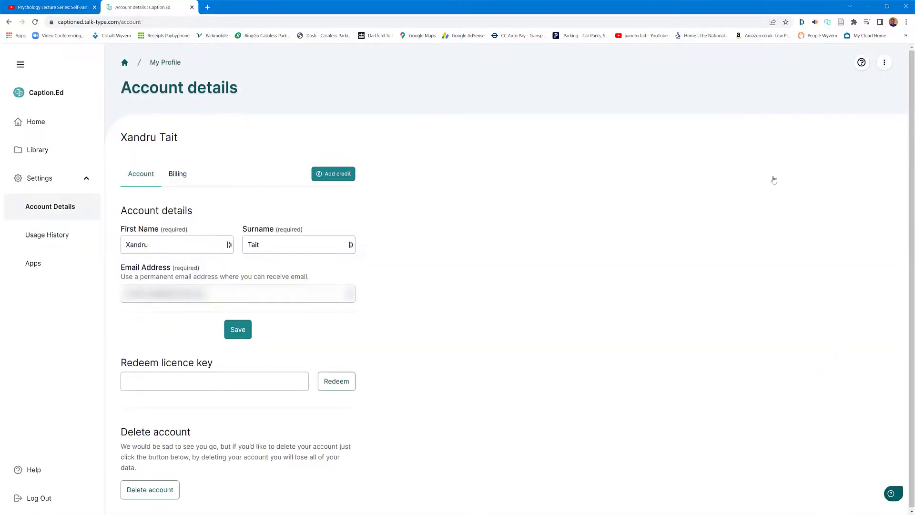